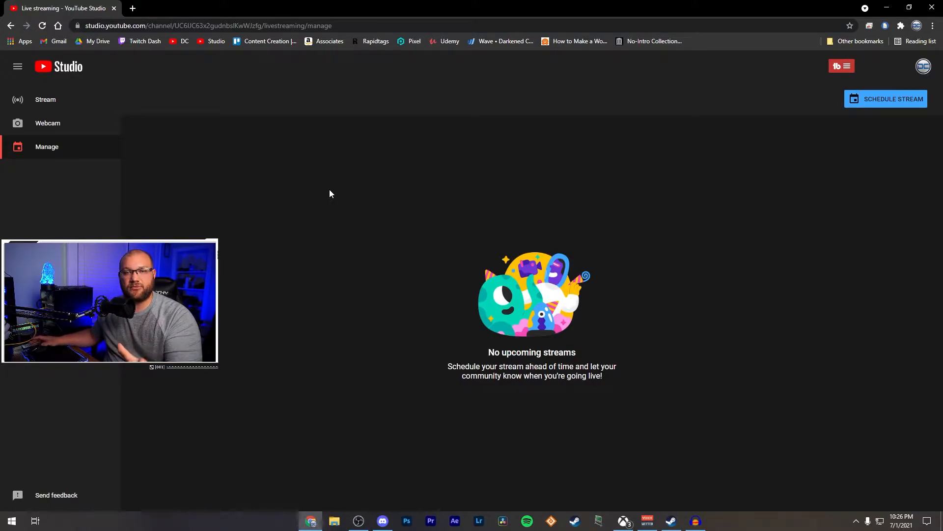
Step: Set up a webcam stream titled "Test" and continue to its stream preview
click(66, 132)
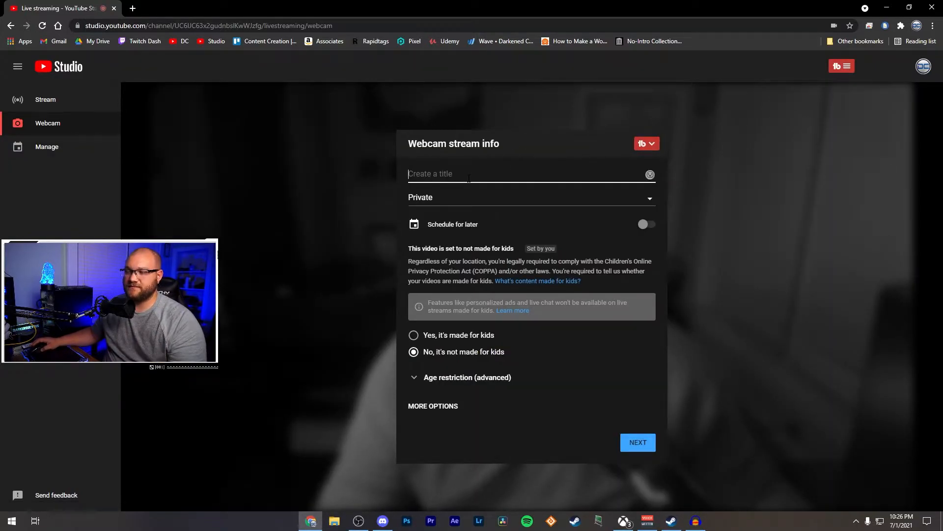
click(468, 178)
text(Test)
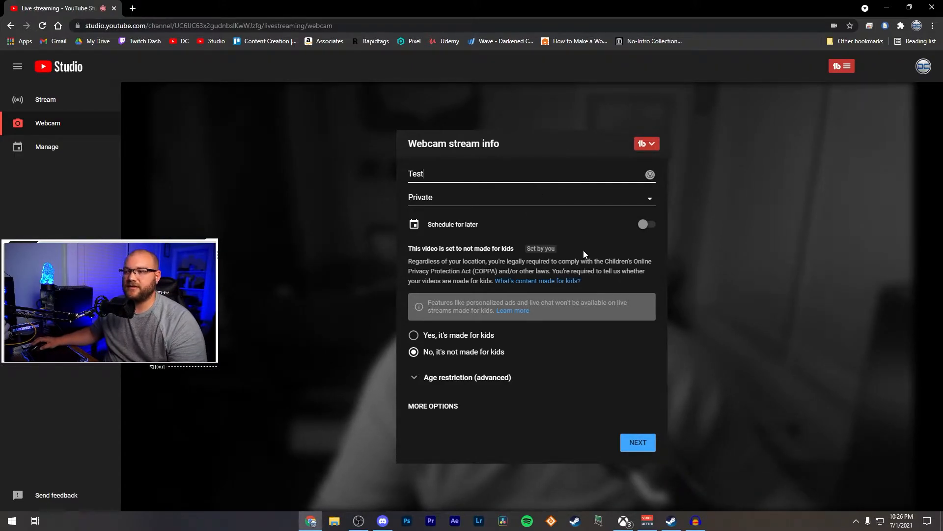
click(643, 446)
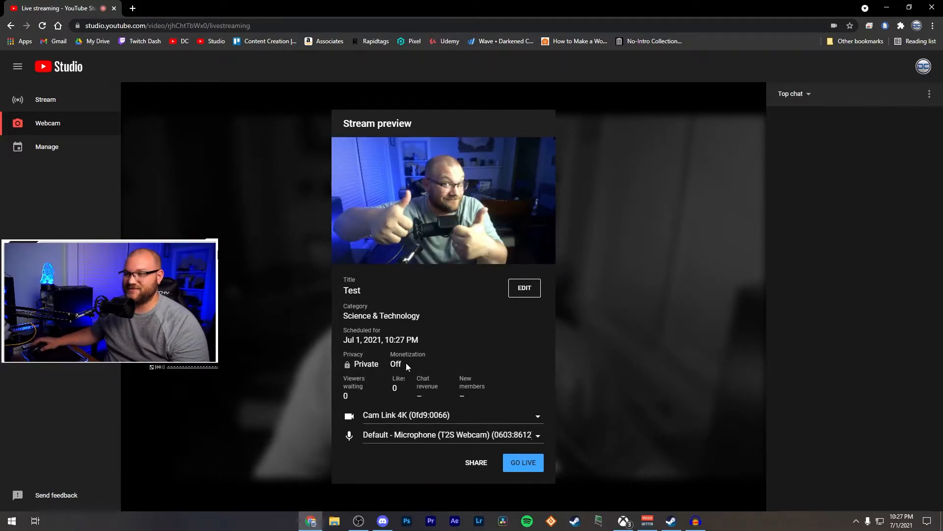
Step: Edit the webcam stream's settings and change its category to Entertainment
click(524, 288)
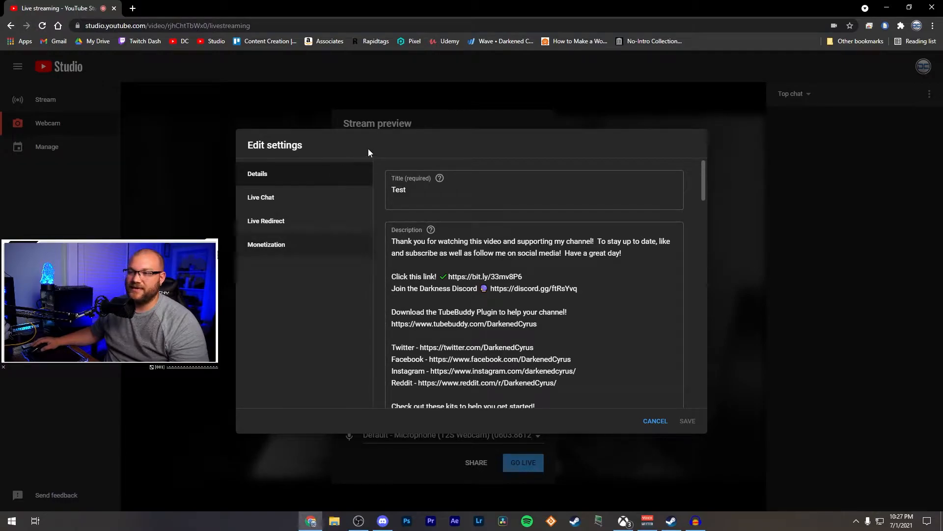
click(454, 253)
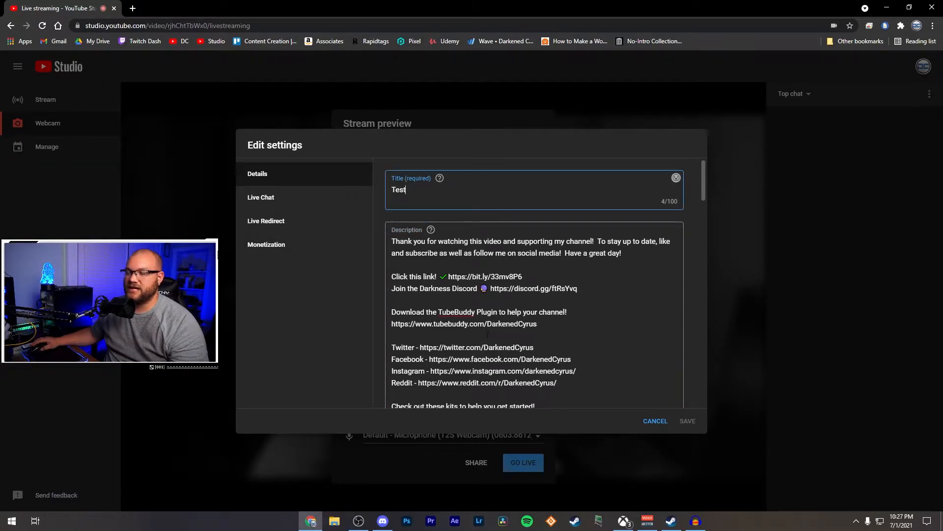
scroll(487, 334, down, 10)
scroll(482, 337, up, 3)
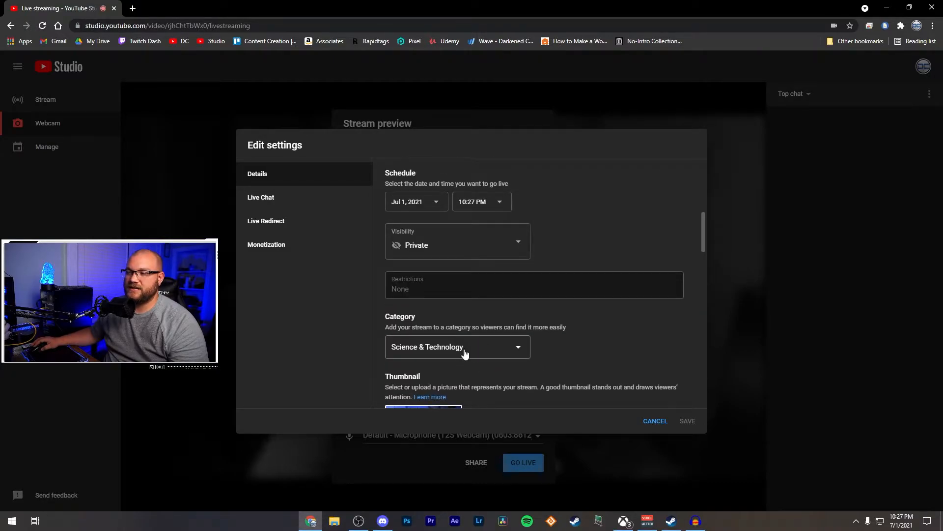
click(464, 353)
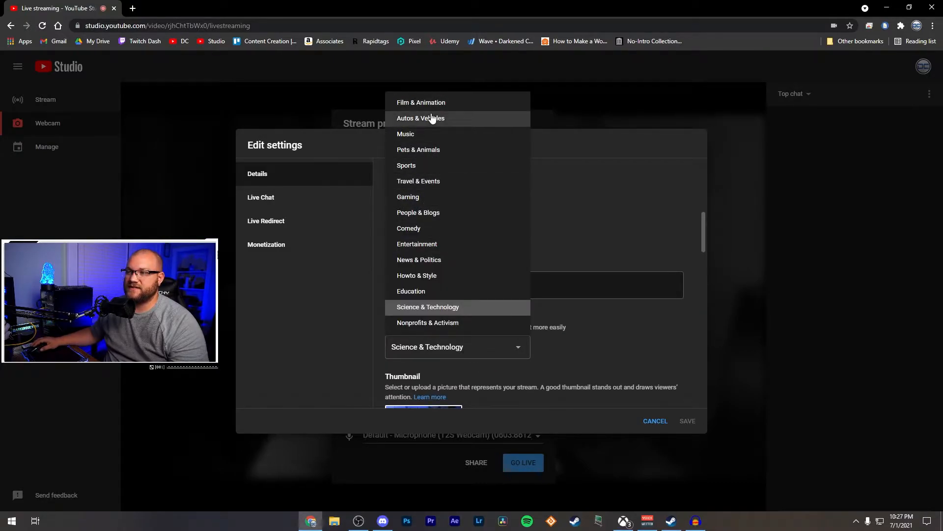
click(420, 245)
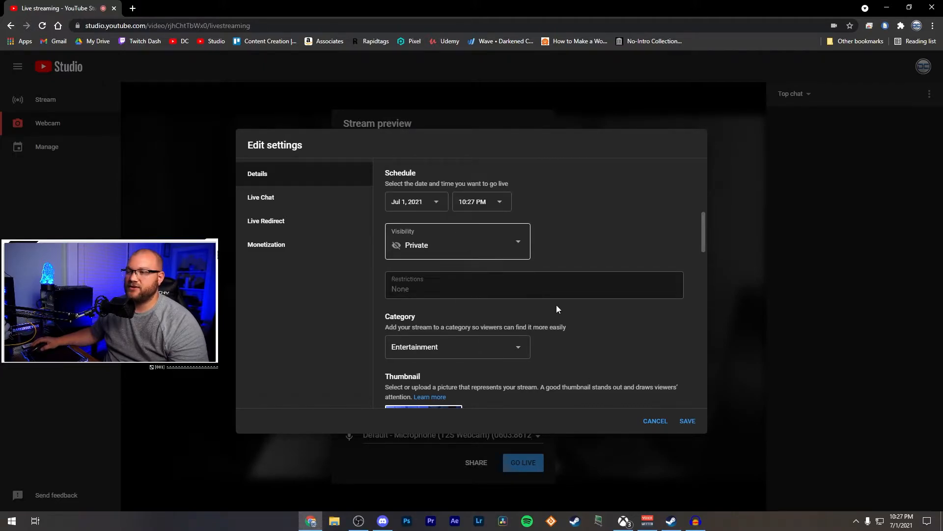
Step: Review the remaining details plus the monetization, live chat and live redirect settings, and save the stream's changes
scroll(547, 297, up, 2)
scroll(564, 315, down, 12)
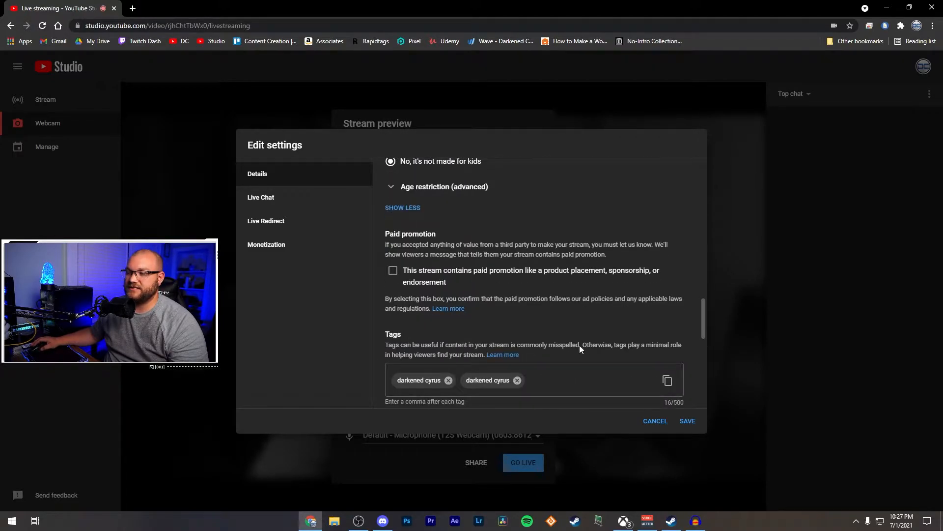
scroll(579, 345, down, 4)
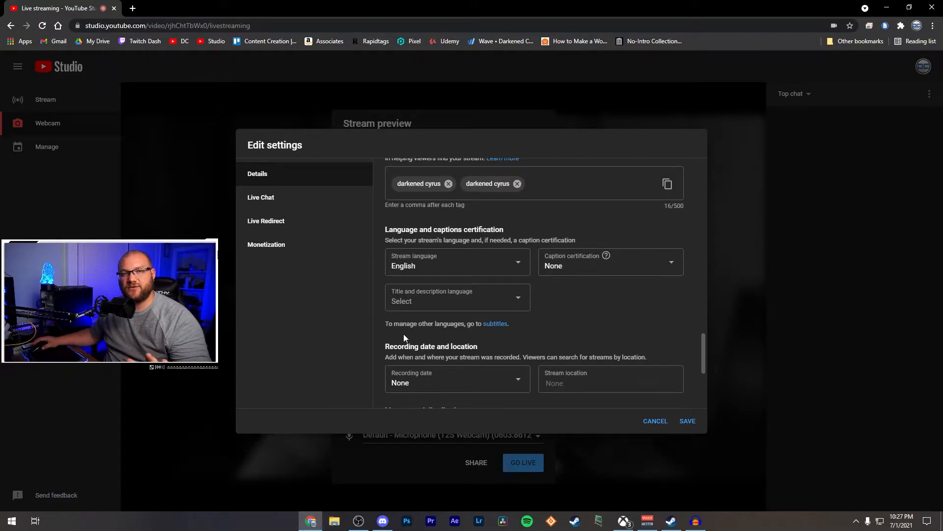
click(293, 243)
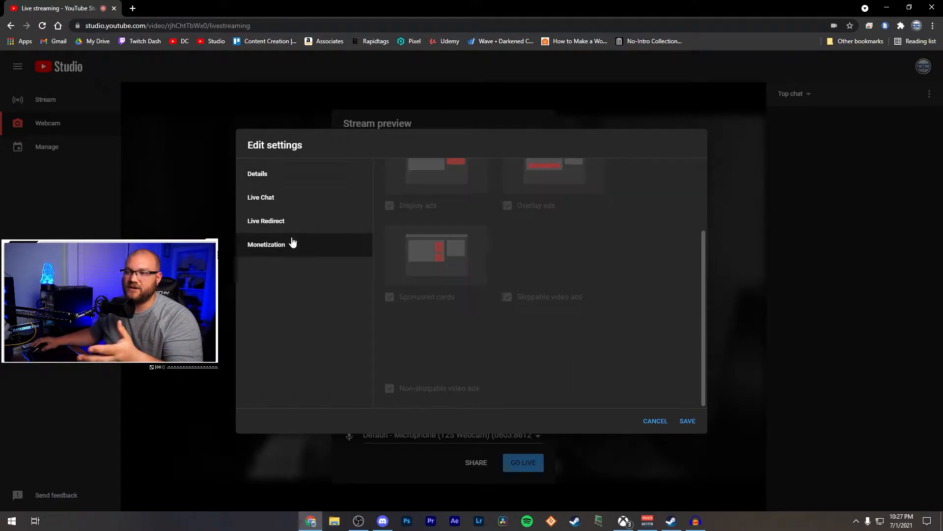
scroll(442, 260, up, 2)
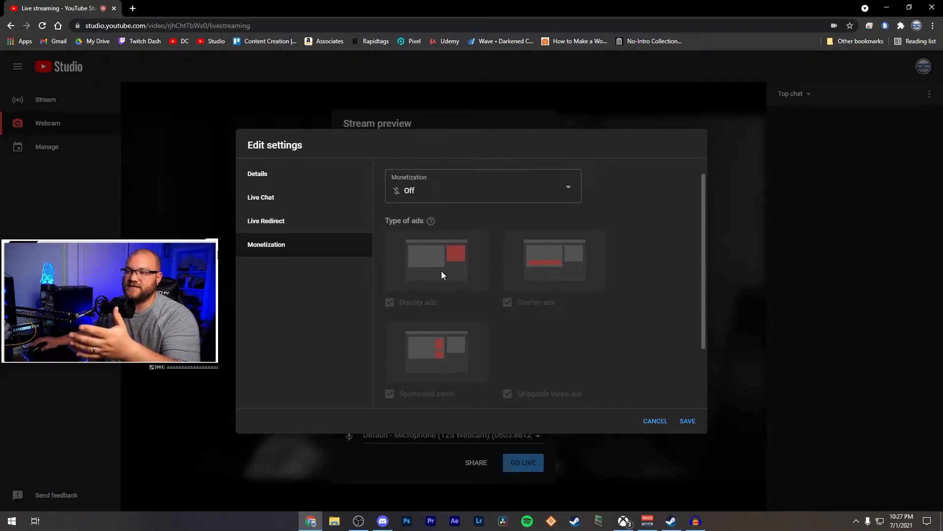
click(301, 198)
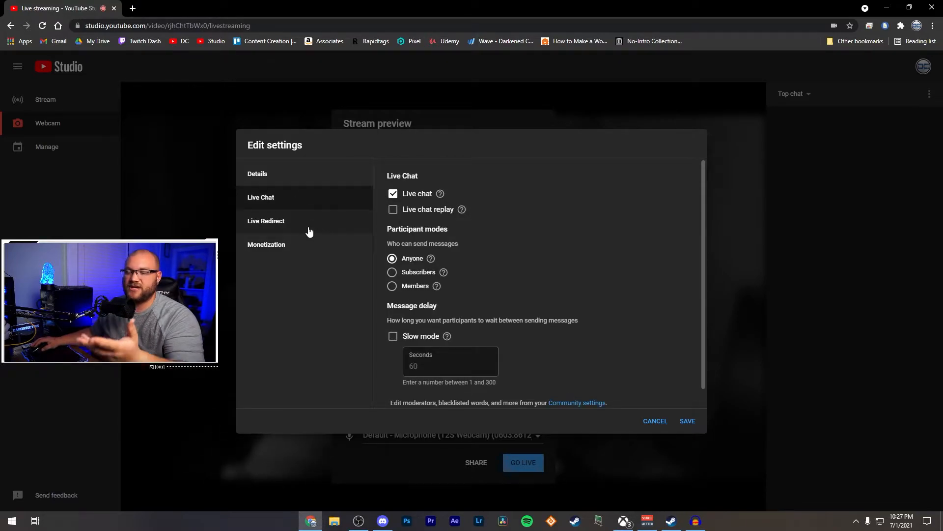
click(309, 230)
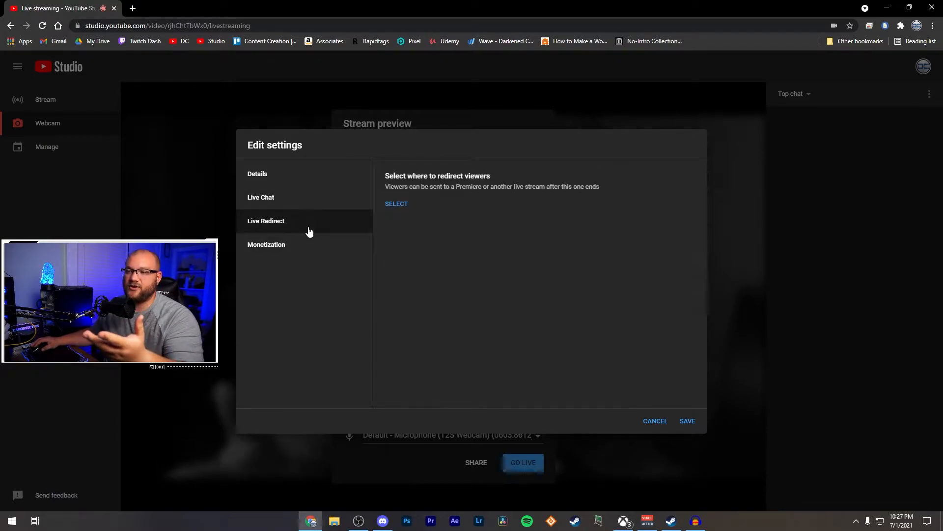
click(668, 421)
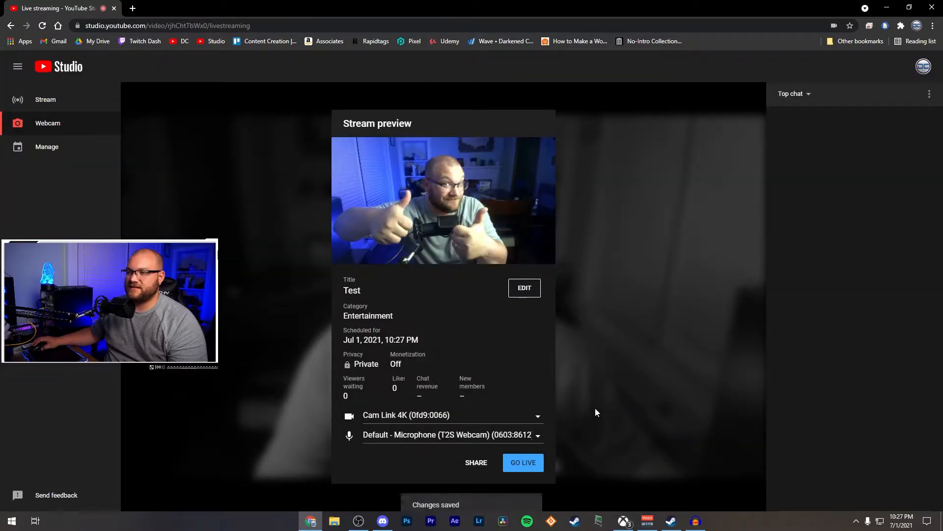
Step: Choose T2S Webcam as the camera and FIFINE K683 Microphone as the audio source, and go live
click(386, 416)
click(412, 442)
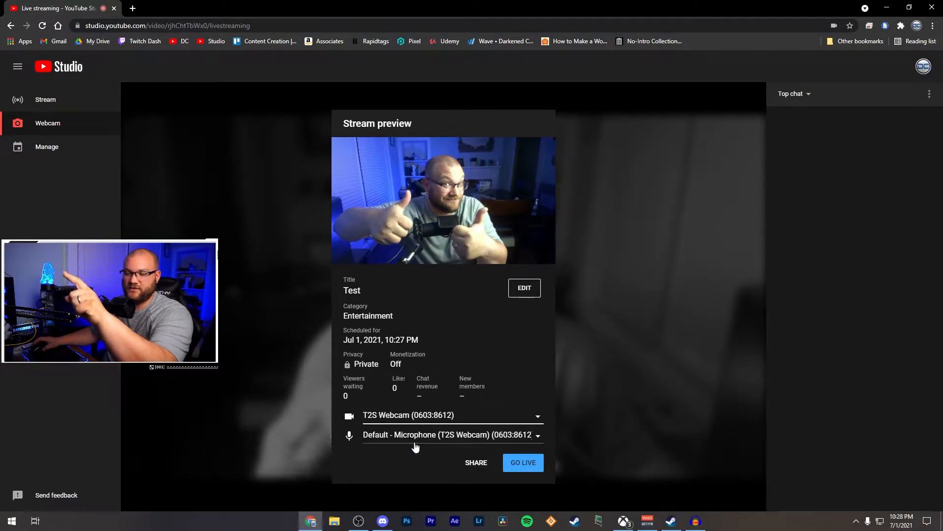
click(434, 438)
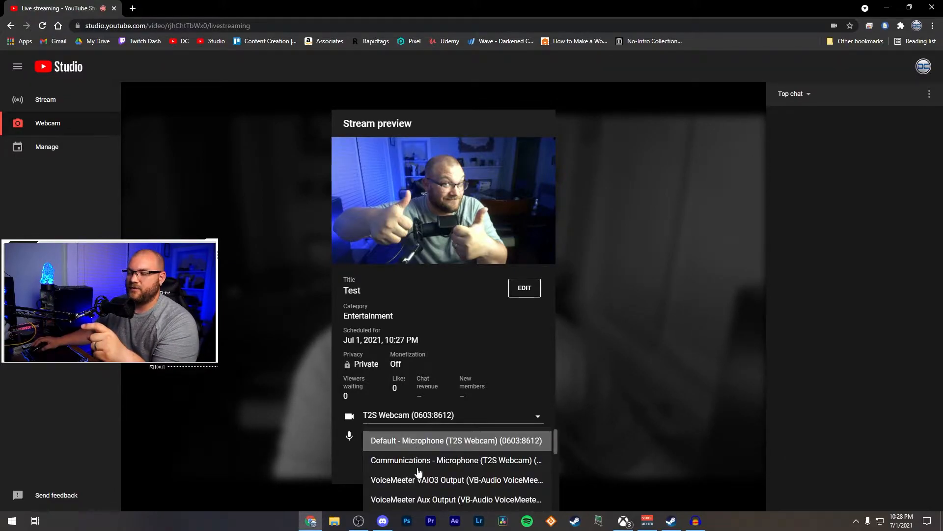
scroll(469, 472, down, 3)
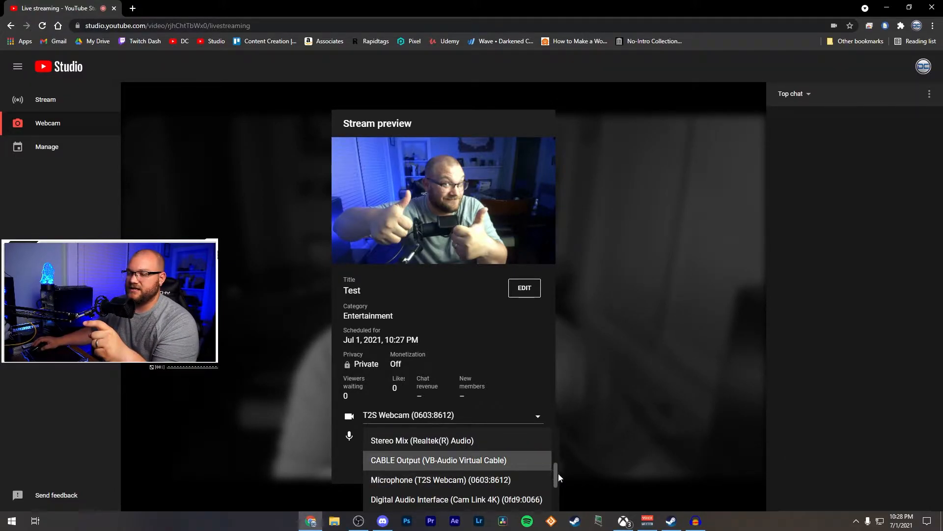
drag(556, 477, 552, 503)
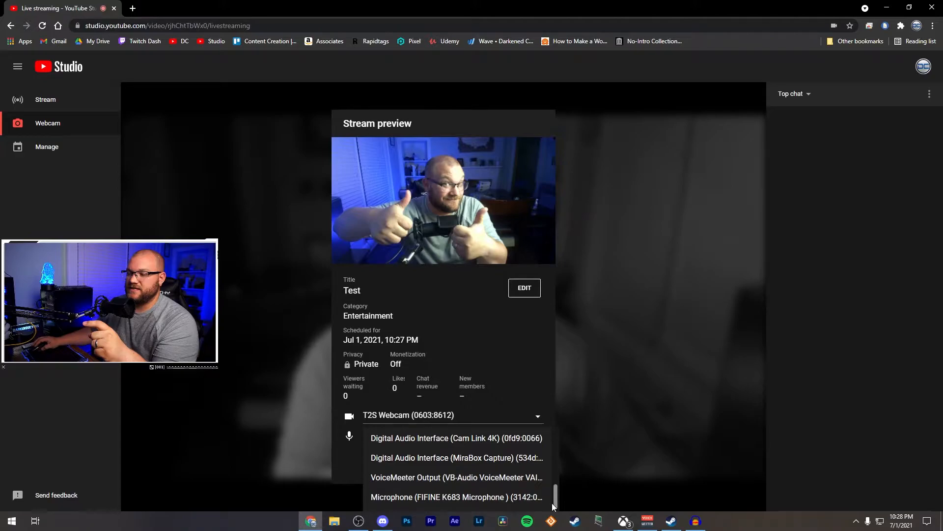
click(464, 497)
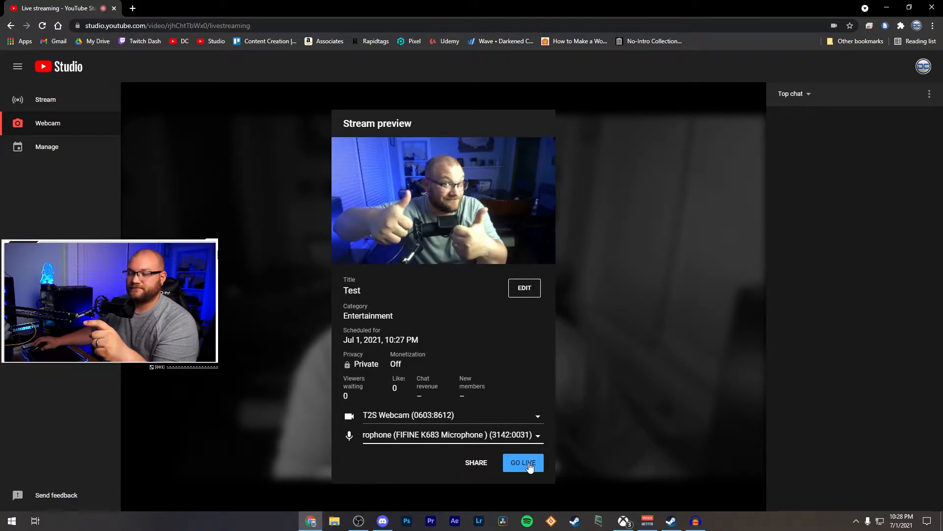
click(524, 463)
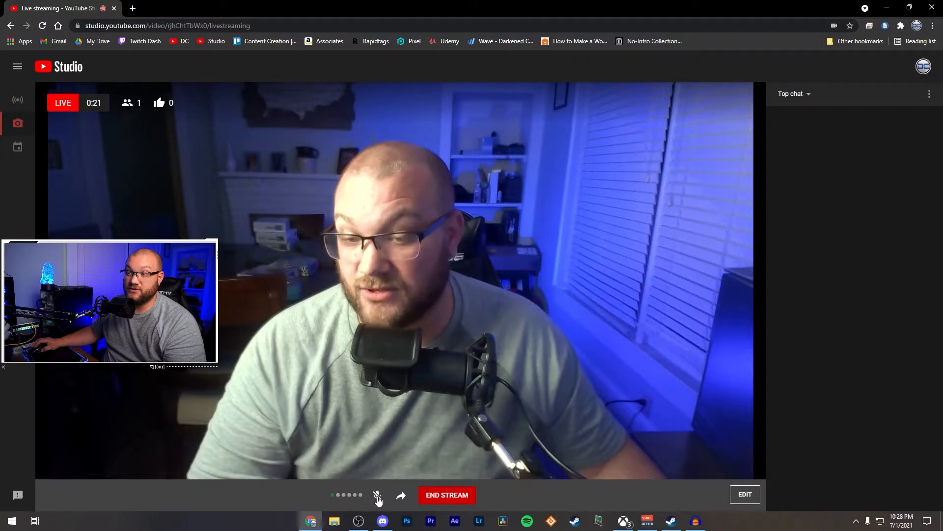
Step: Look at the live stream's share options and its edit settings, closing both without changes
click(400, 496)
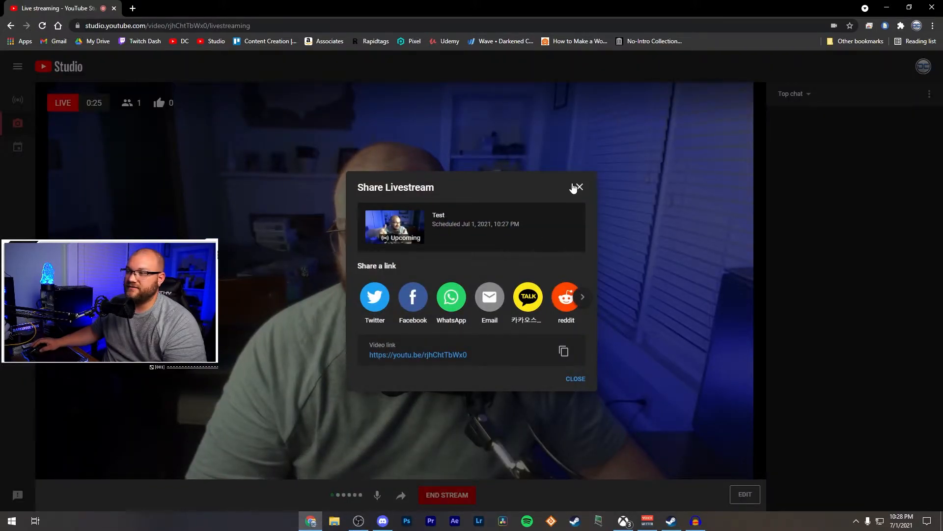
click(575, 188)
click(742, 493)
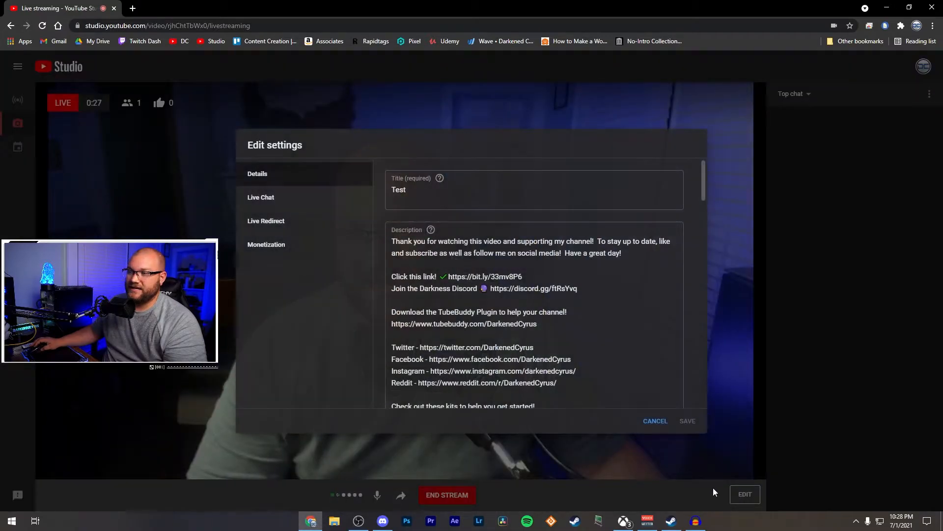
click(650, 423)
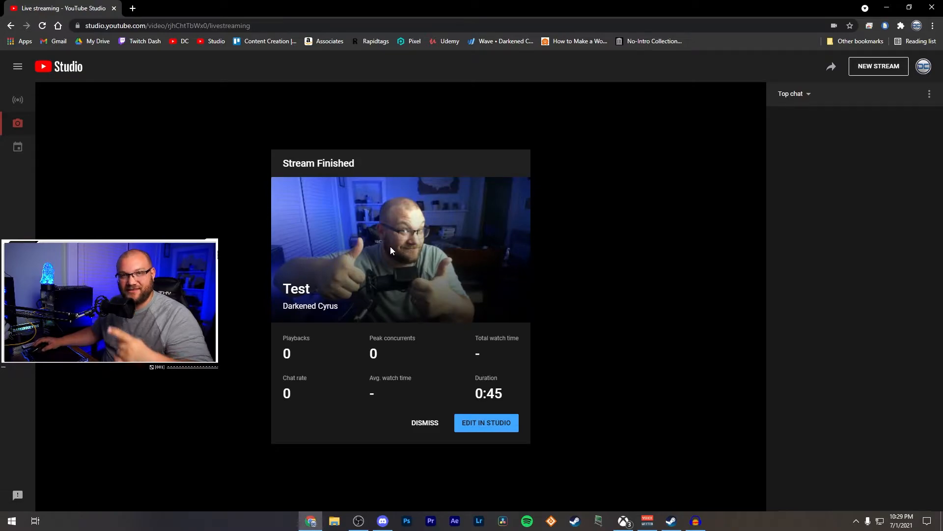
Step: Dismiss the finished stream's summary and check the streaming software setup page before returning to stream management
click(441, 423)
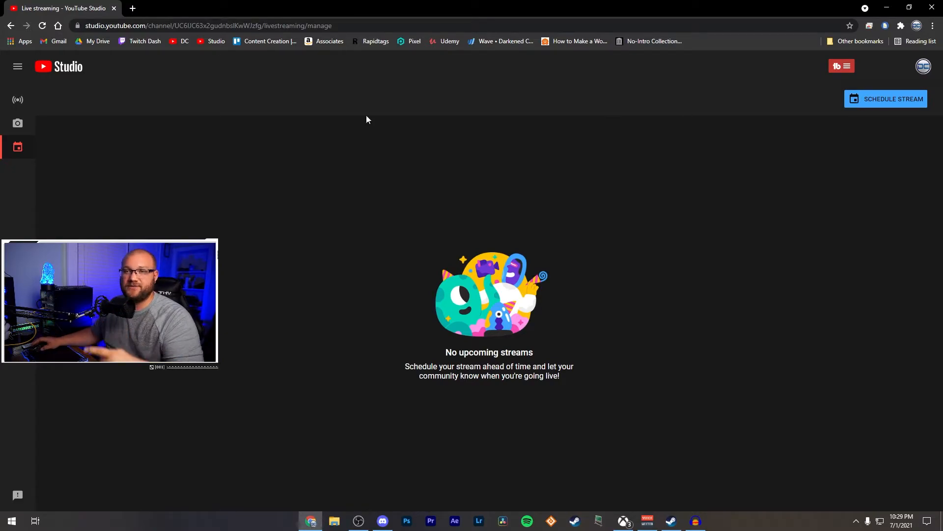
click(28, 98)
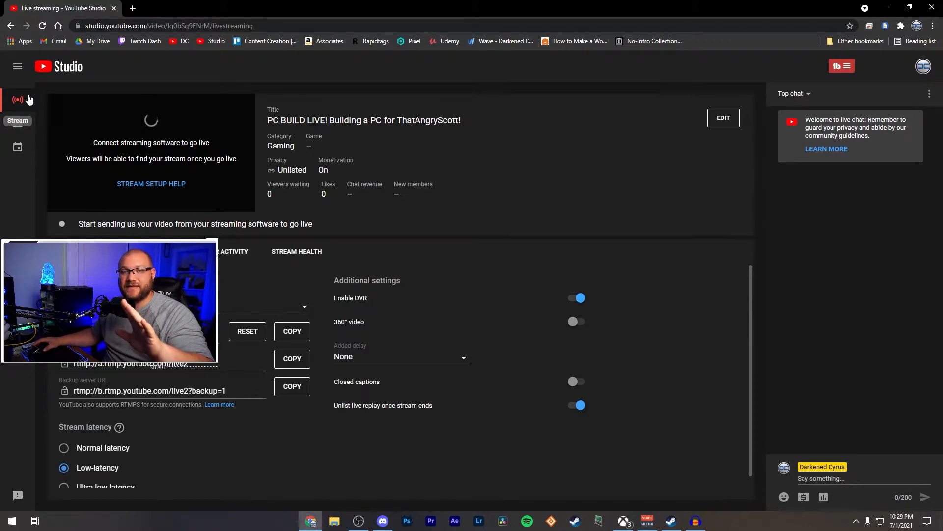
click(18, 150)
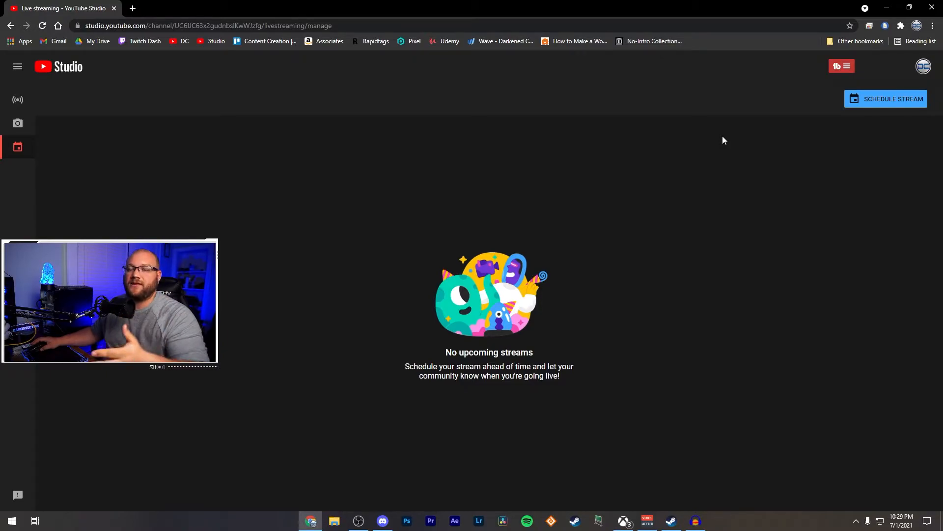
Step: Start scheduling a stream, look through the previous streams available for reuse, and choose to create a new one instead
click(891, 110)
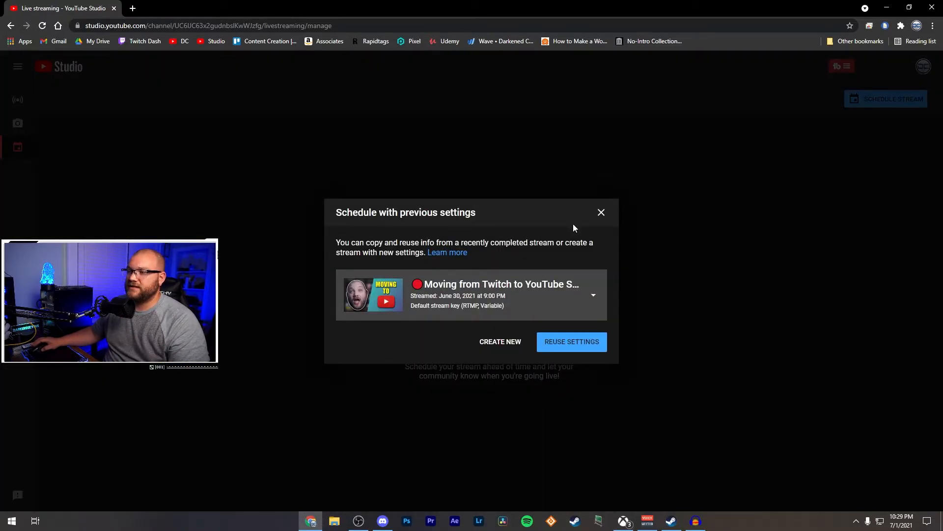
click(592, 296)
scroll(486, 443, down, 10)
click(565, 259)
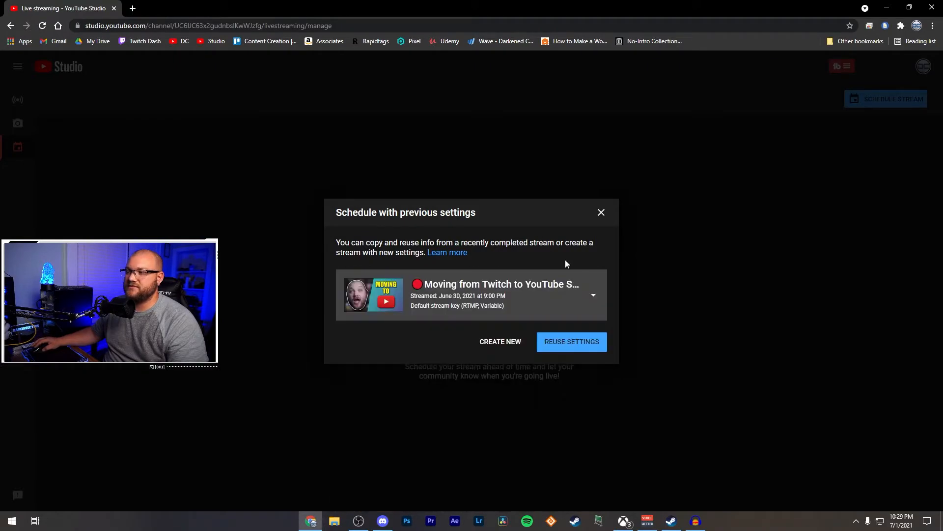
click(499, 345)
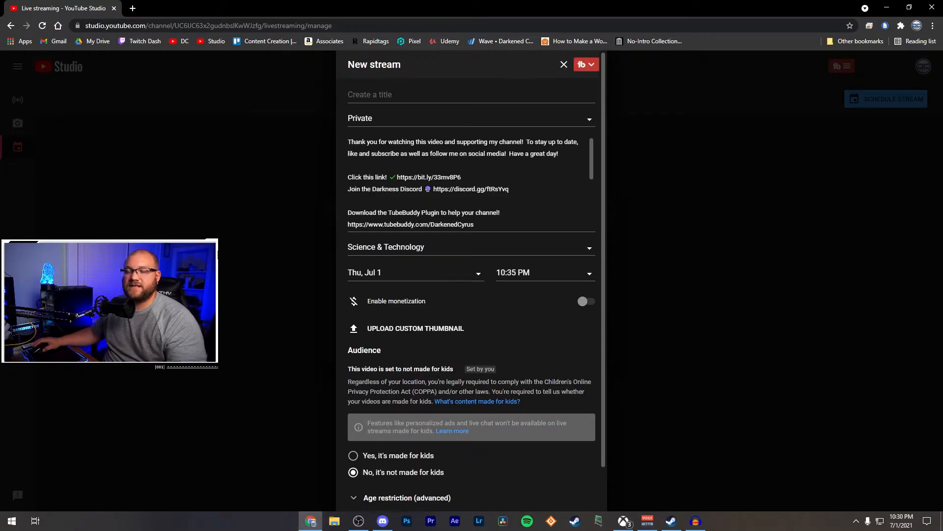
Step: Title the new scheduled stream "Test" and set its category to Entertainment
scroll(439, 340, down, 1)
scroll(439, 341, up, 1)
click(391, 94)
text(Te)
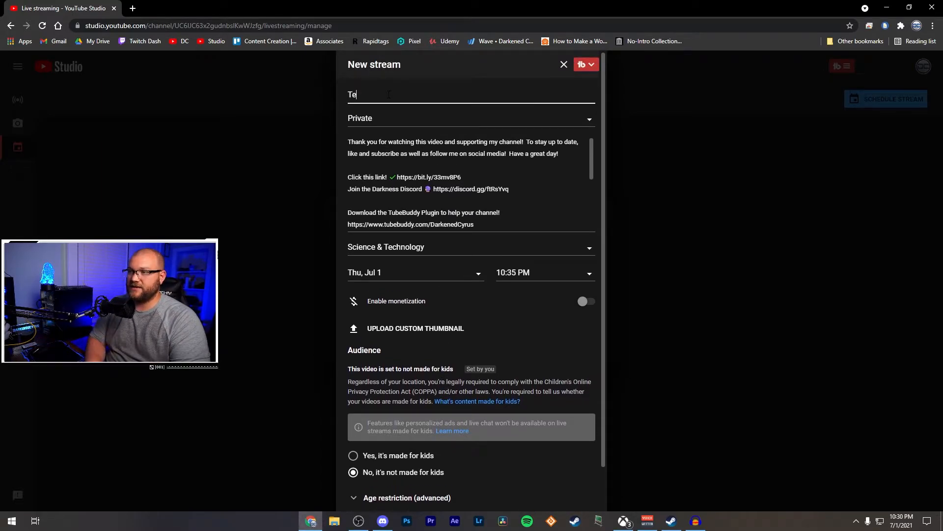
text(st)
click(444, 248)
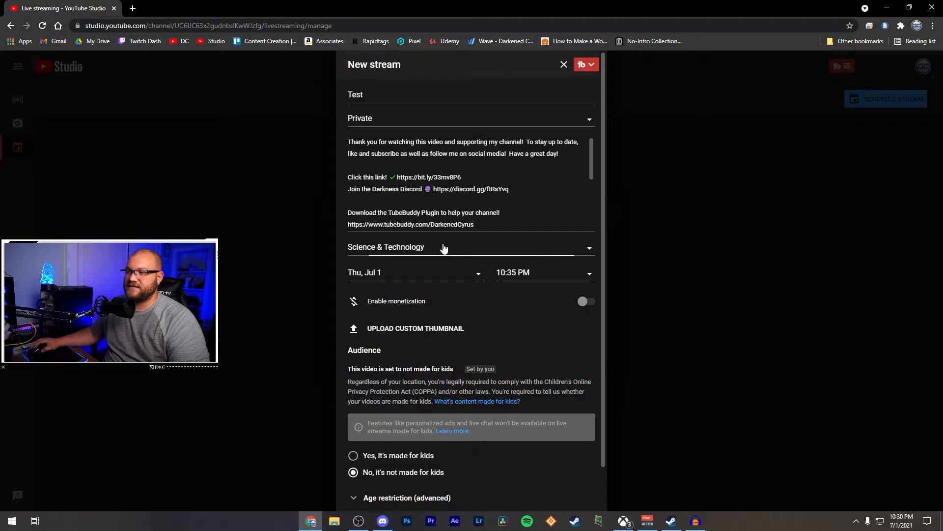
click(408, 277)
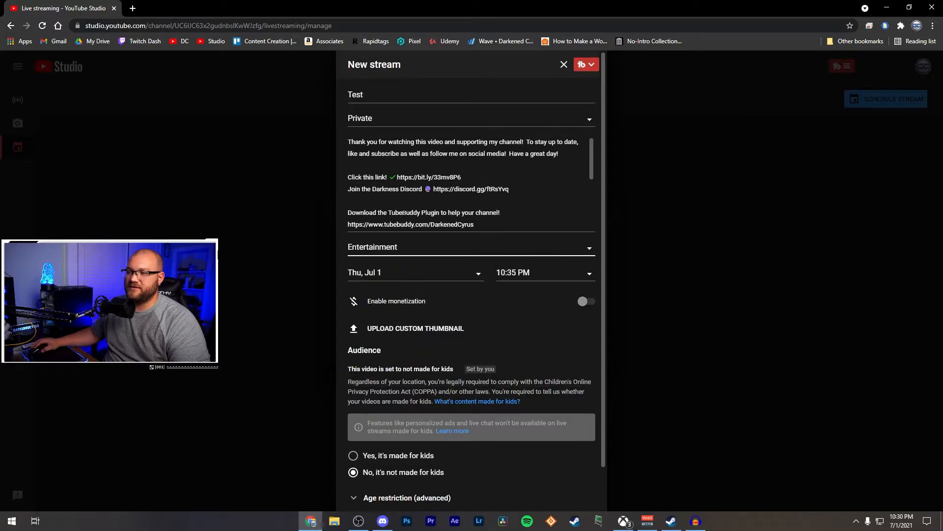
Step: Look over the rest of the stream description and set the scheduled date to Fri, Jul 2
scroll(466, 178, down, 5)
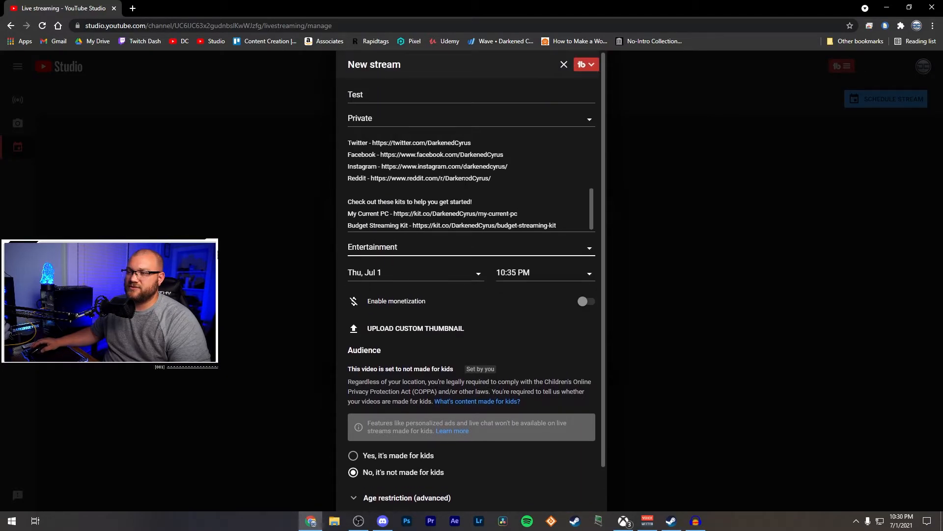
click(510, 272)
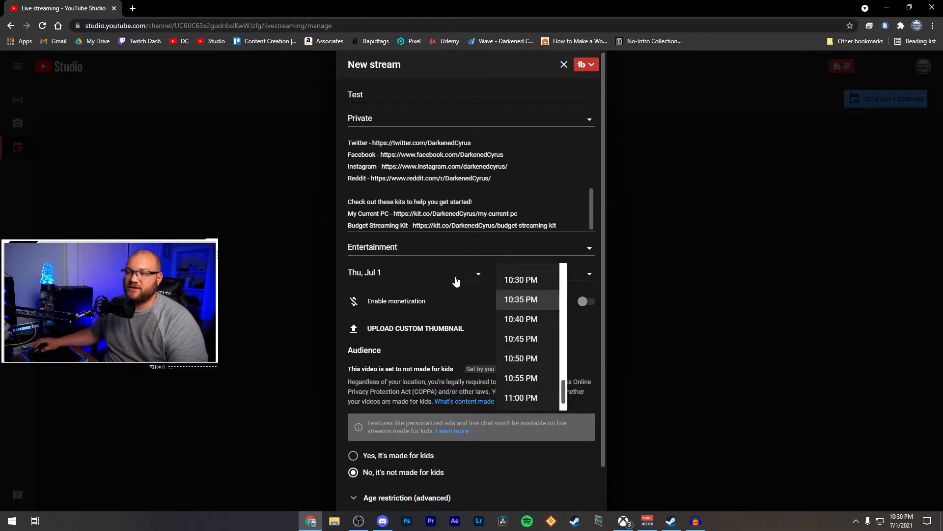
click(453, 276)
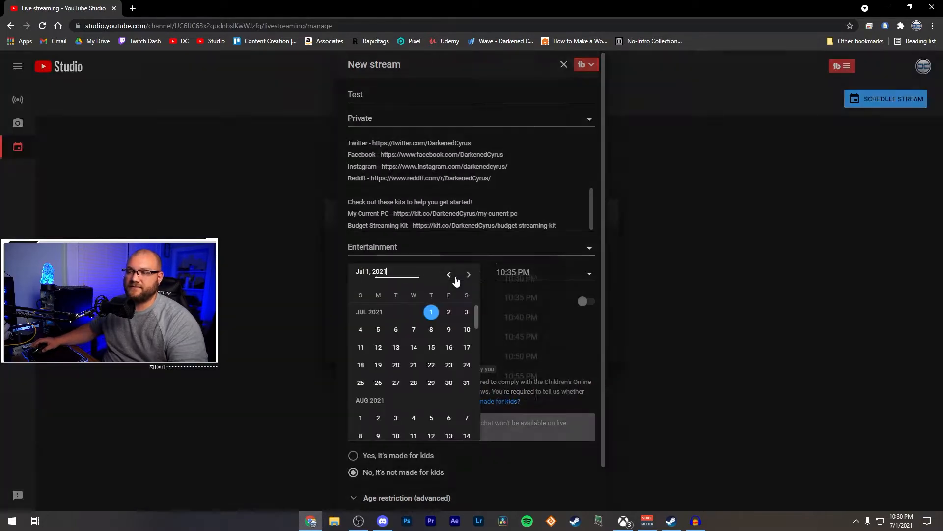
click(431, 315)
click(547, 274)
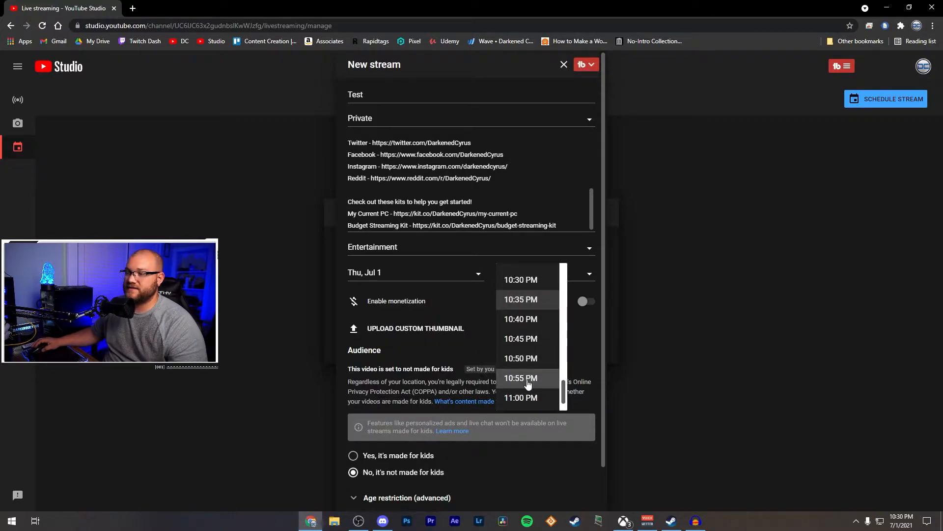
click(444, 273)
click(453, 319)
Step: Set the scheduled start time to 9:00 PM
click(536, 273)
scroll(514, 376, down, 3)
scroll(516, 376, up, 7)
scroll(525, 377, up, 5)
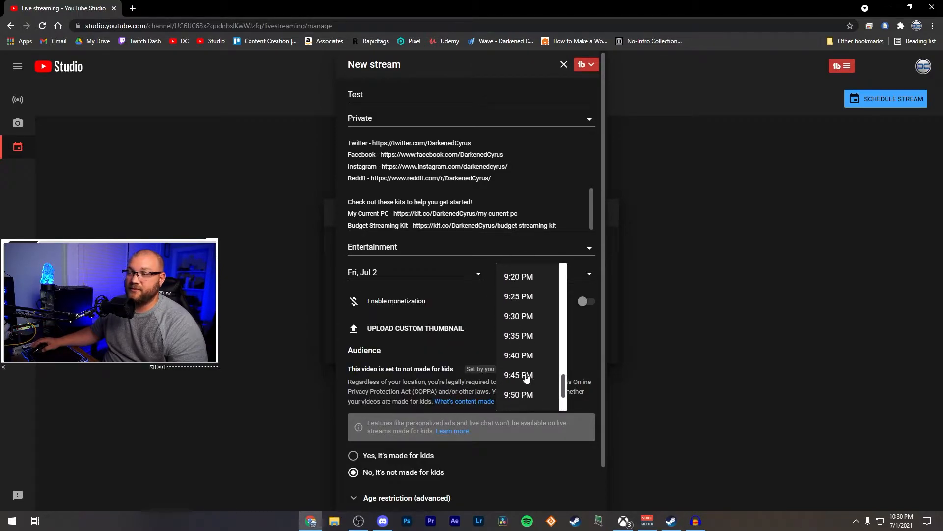
click(521, 297)
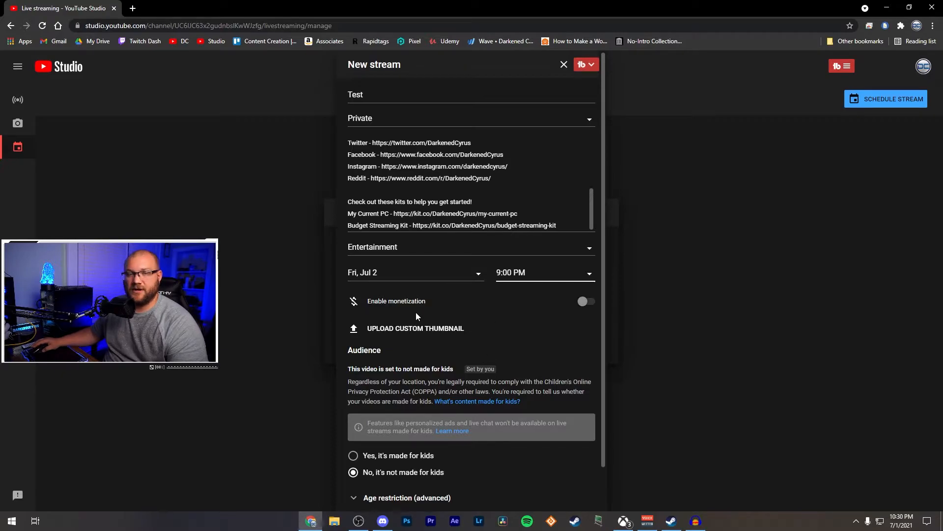
Step: Check the age restriction options without changing them and create the scheduled stream
scroll(404, 332, down, 1)
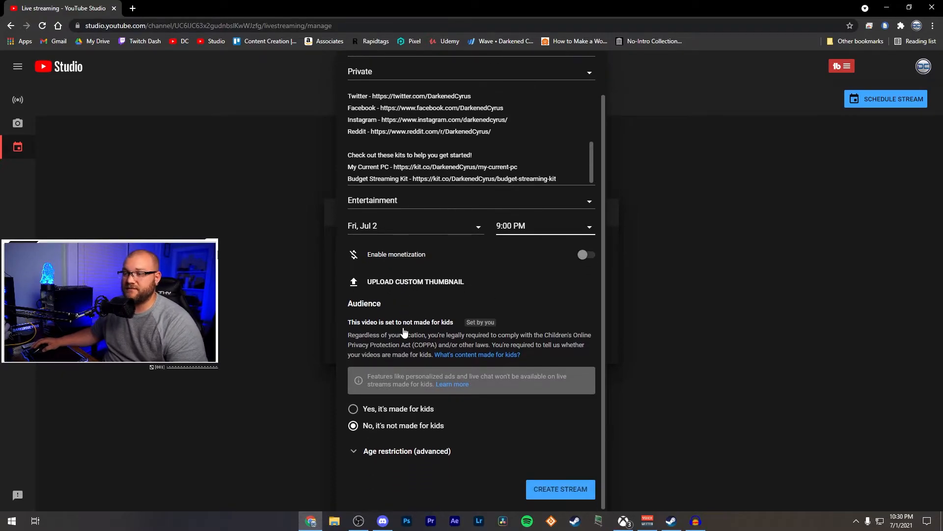
click(423, 449)
scroll(470, 422, down, 2)
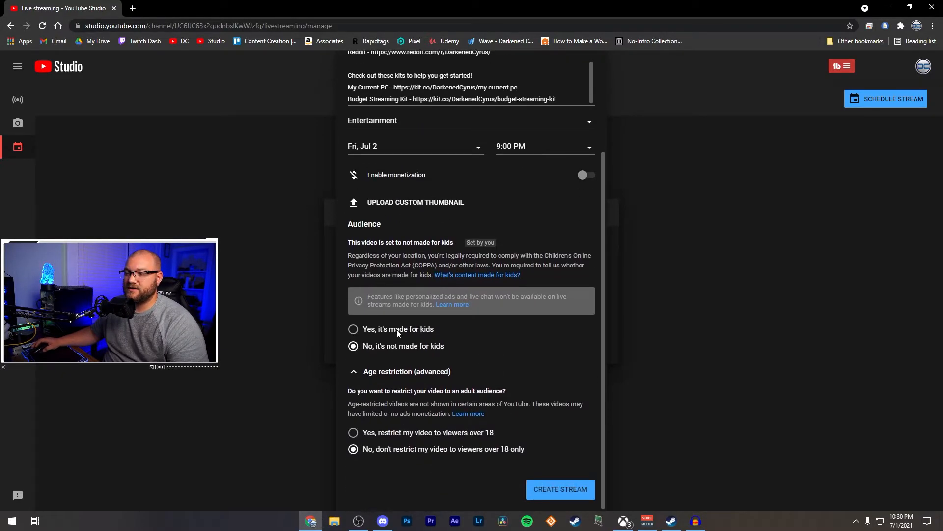
click(401, 379)
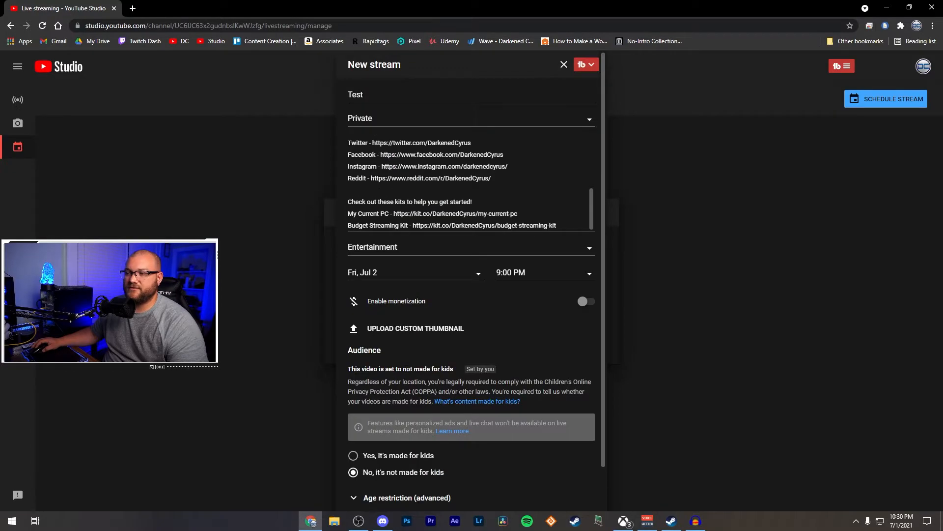
scroll(549, 459, down, 2)
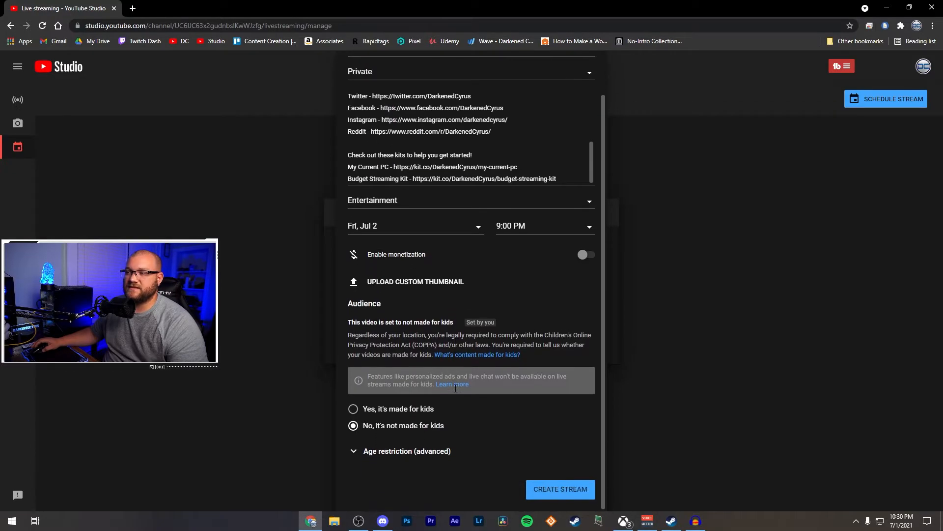
click(552, 489)
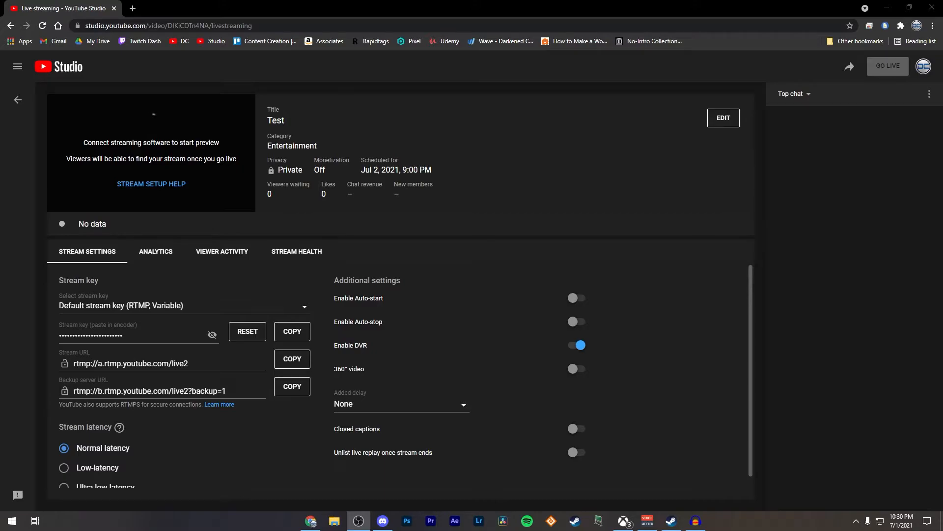
Step: Set the stream latency to Low-latency
scroll(192, 420, down, 1)
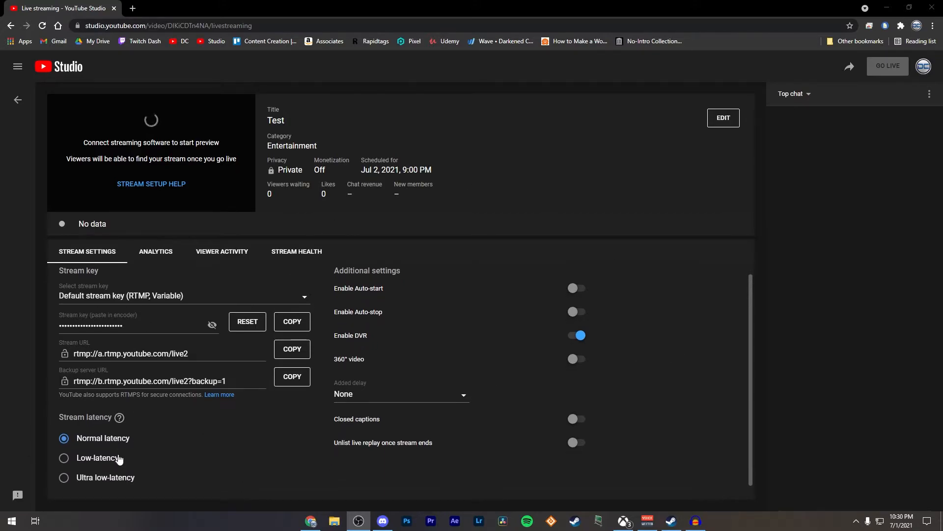
click(64, 456)
mouse_move(146, 417)
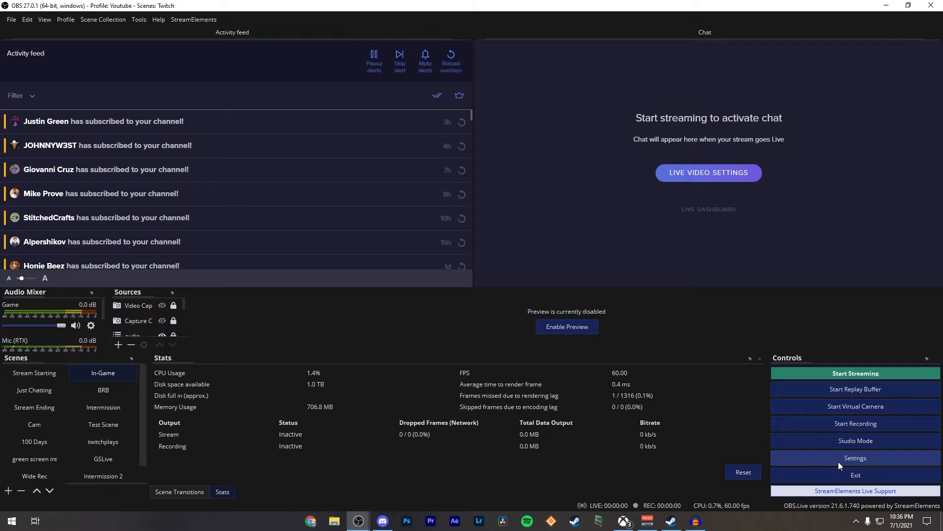
Step: Switch to OBS and open its Stream settings
click(838, 461)
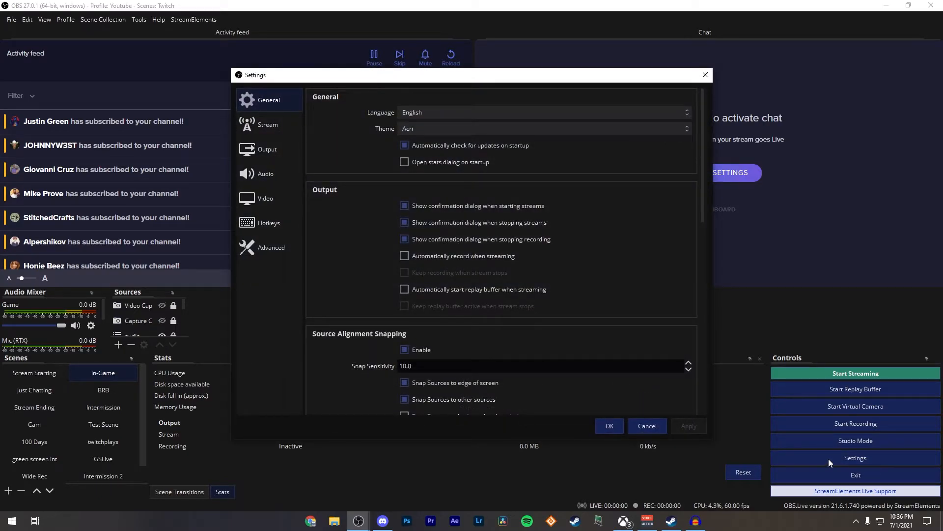
click(274, 125)
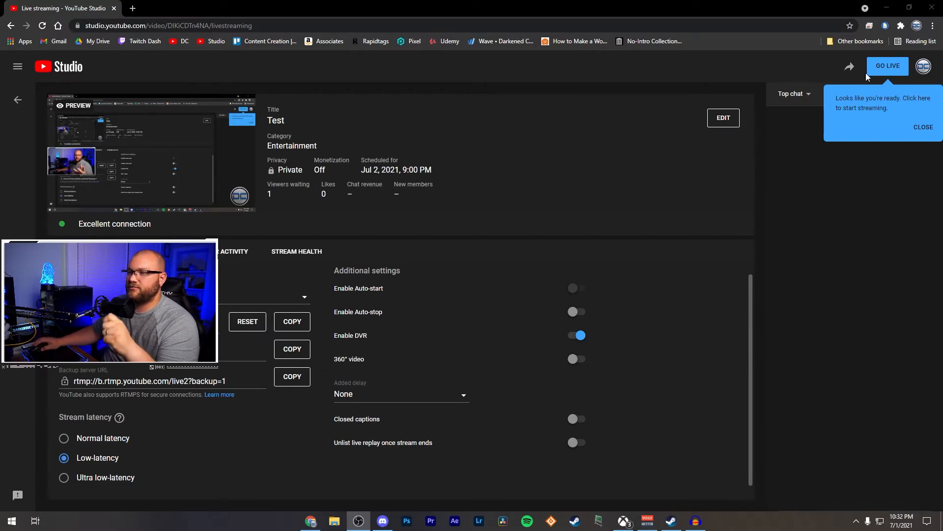
Step: Switch back to YouTube Studio and take the "Test" stream live
click(886, 65)
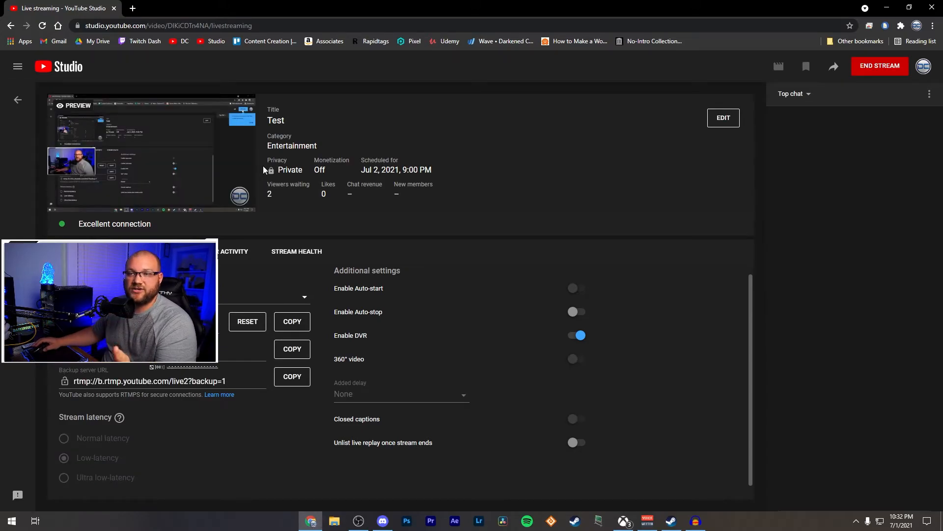
Step: Examine the playback quality options in the live dashboard preview and on the stream's public watch page
mouse_move(150, 169)
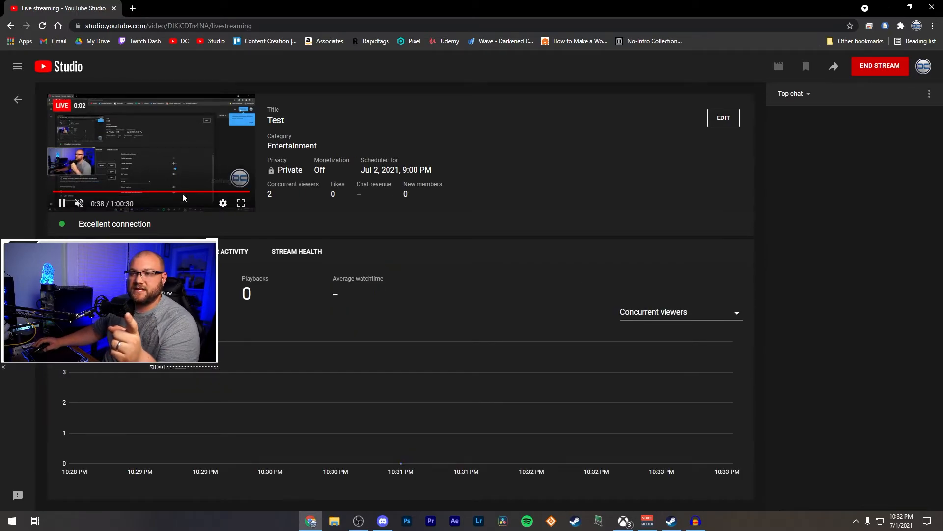
click(224, 204)
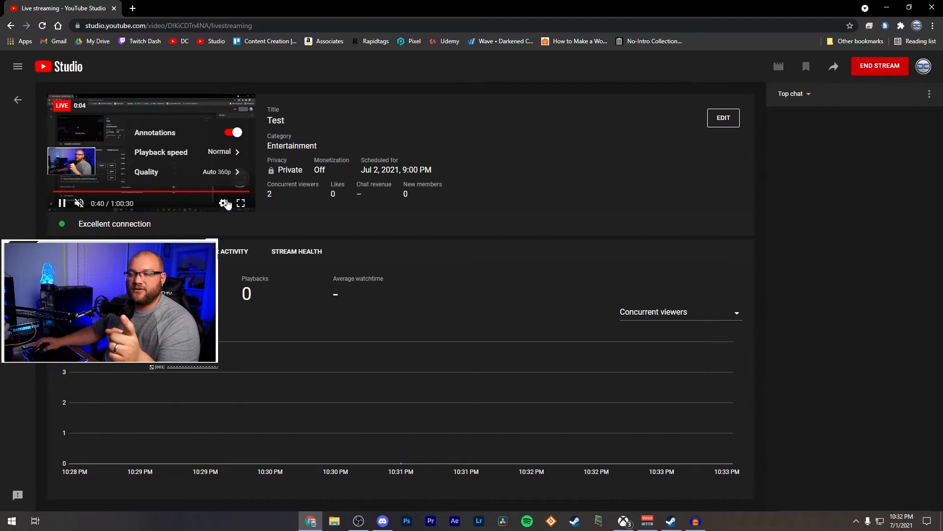
click(218, 178)
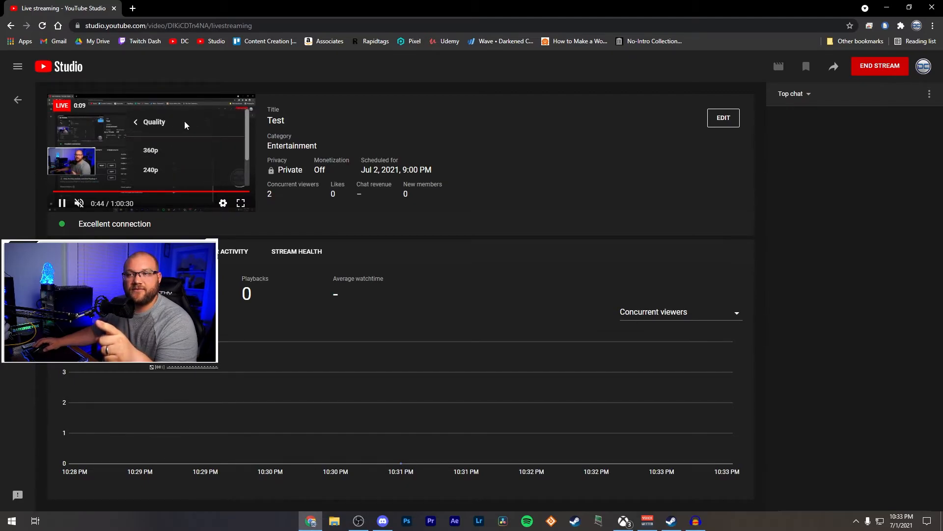
click(155, 123)
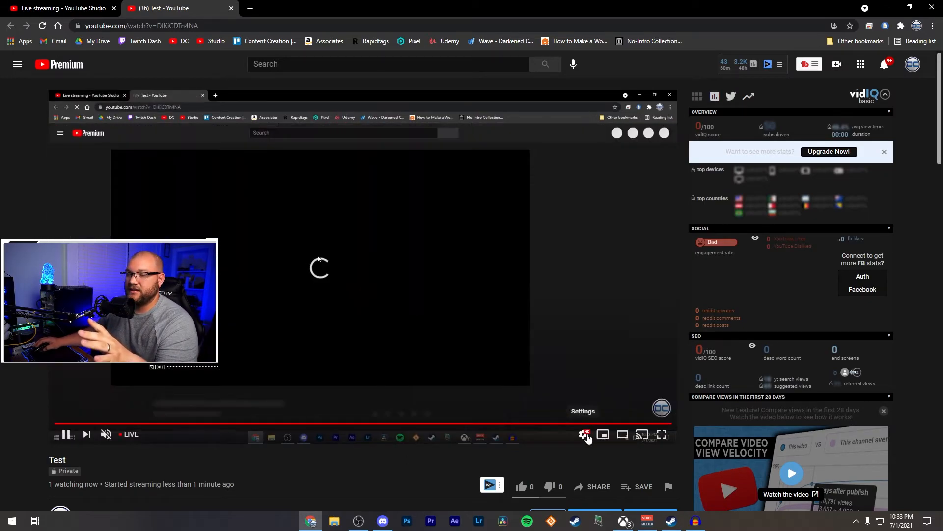
click(590, 436)
click(625, 412)
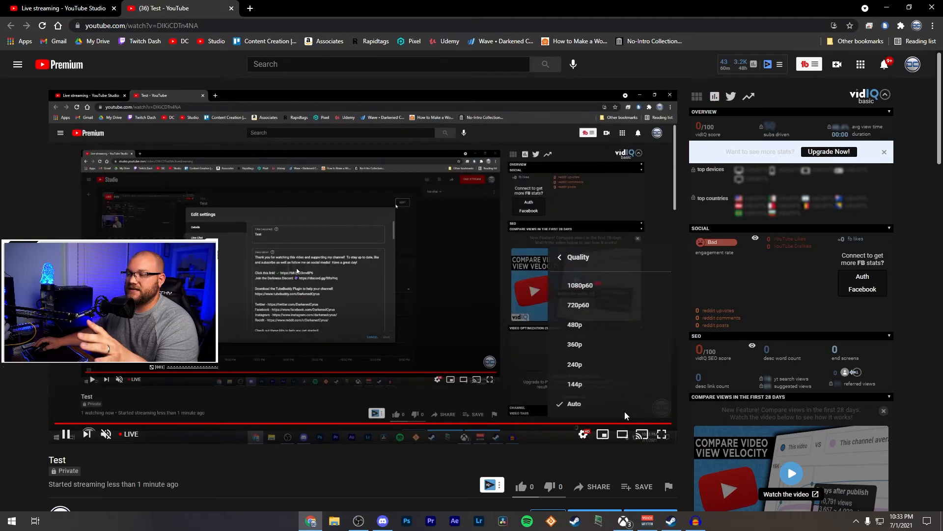